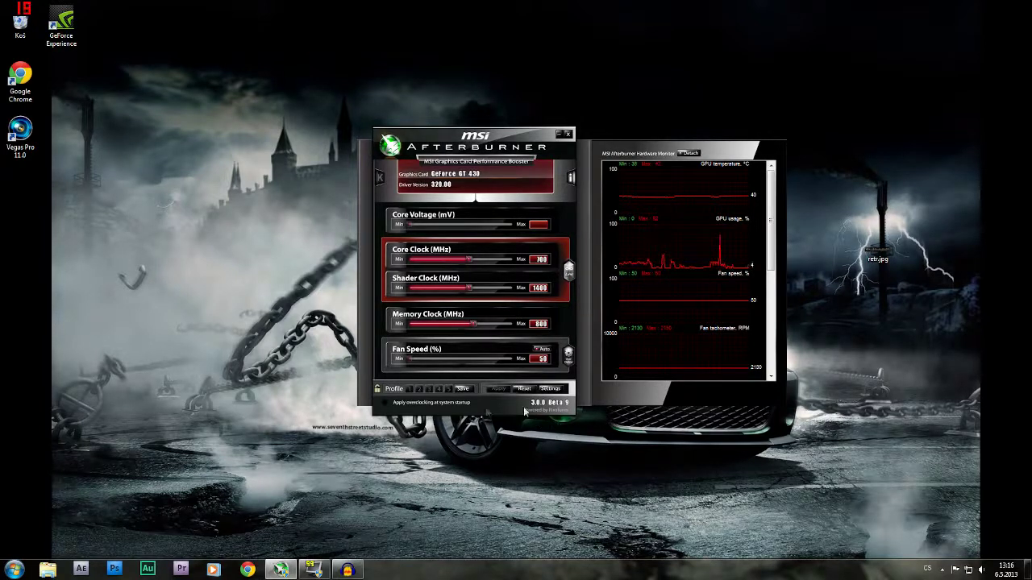
# - Open the Afterburner properties and check the master graphics processor choices
pyautogui.click(549, 389)
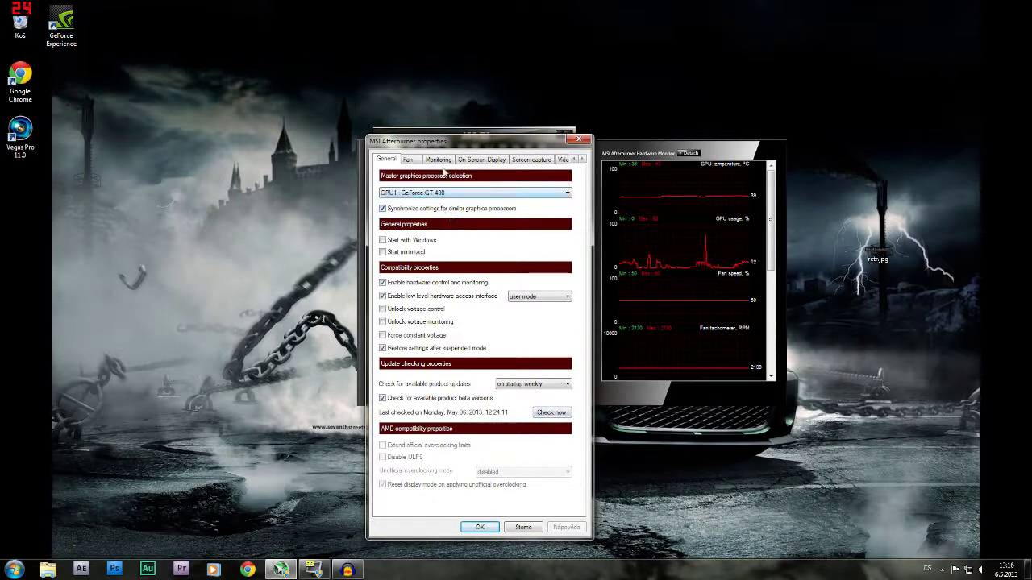
pyautogui.click(417, 193)
pyautogui.click(416, 202)
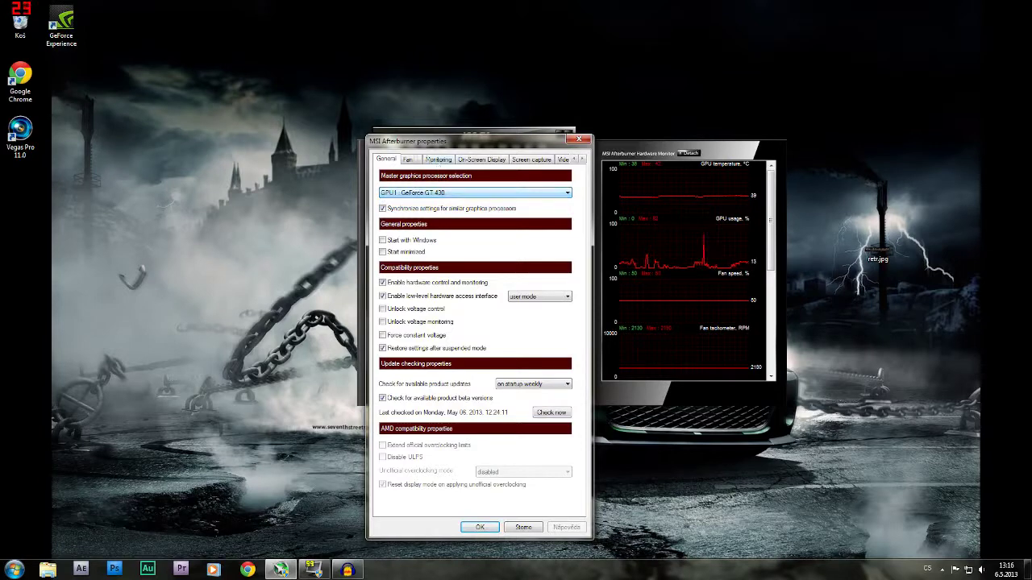
# - Look through the fan, monitoring, on-screen display and screen capture settings in the properties
pyautogui.click(412, 159)
pyautogui.click(436, 160)
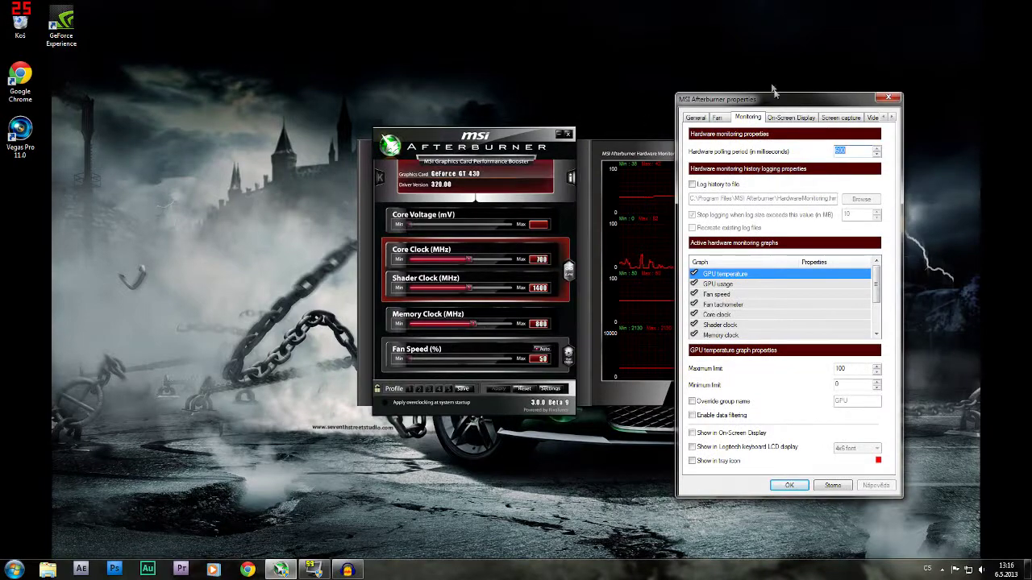
pyautogui.moveTo(681, 99); pyautogui.dragTo(431, 81)
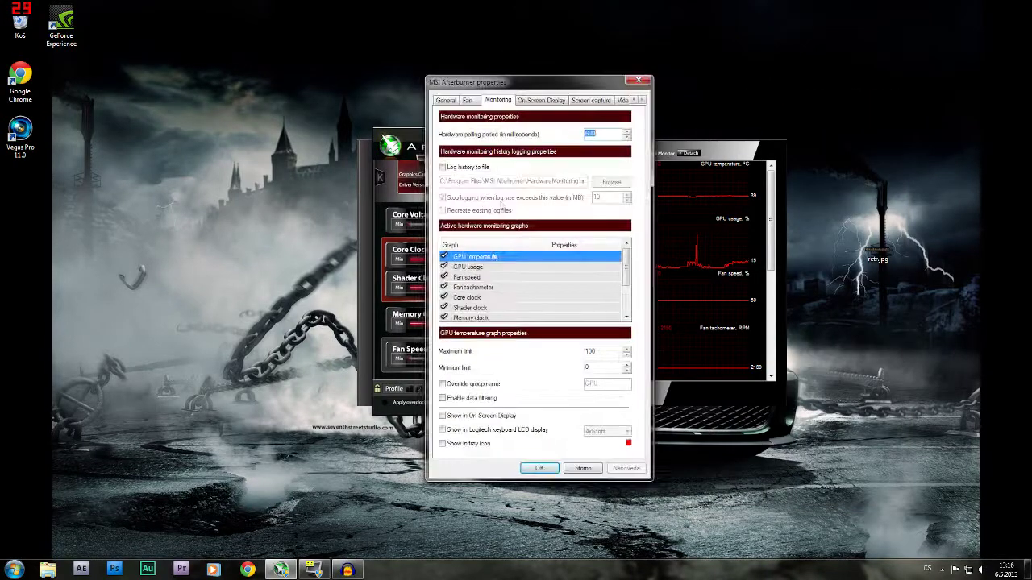
pyautogui.click(538, 101)
pyautogui.click(591, 100)
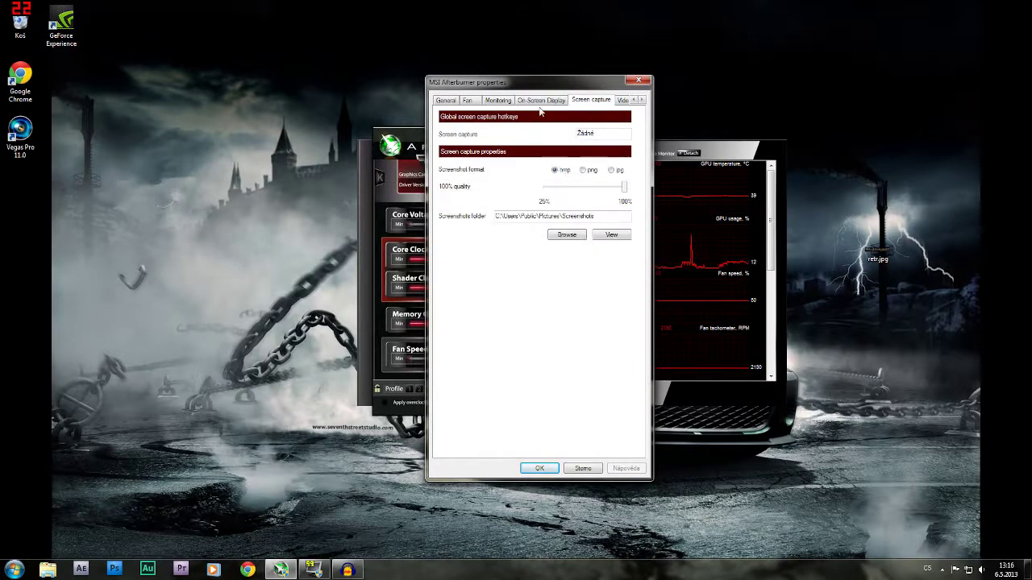
pyautogui.moveTo(555, 83); pyautogui.dragTo(685, 79)
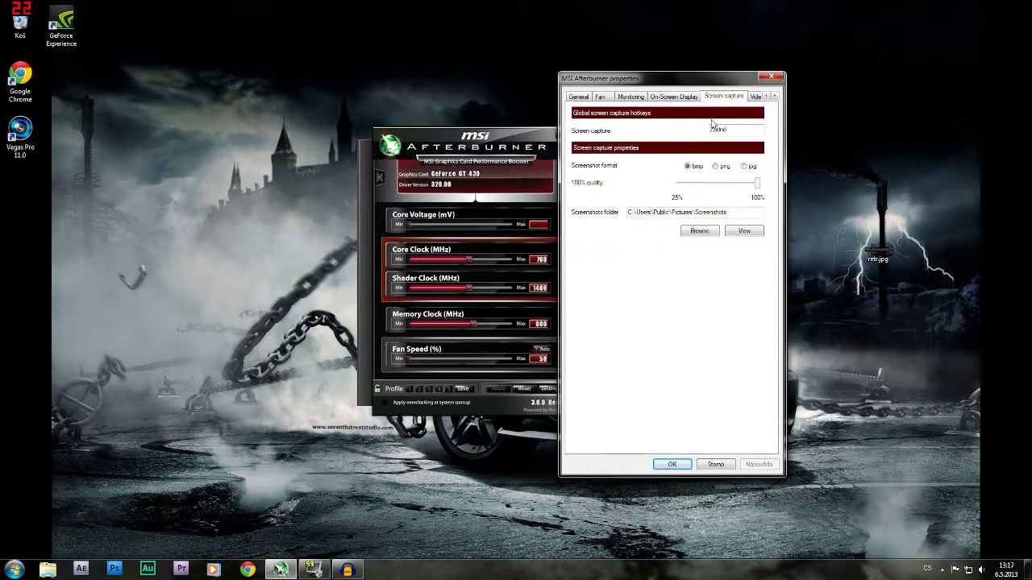
# - Set the video format to MJPG compression in the video capture settings
pyautogui.click(751, 97)
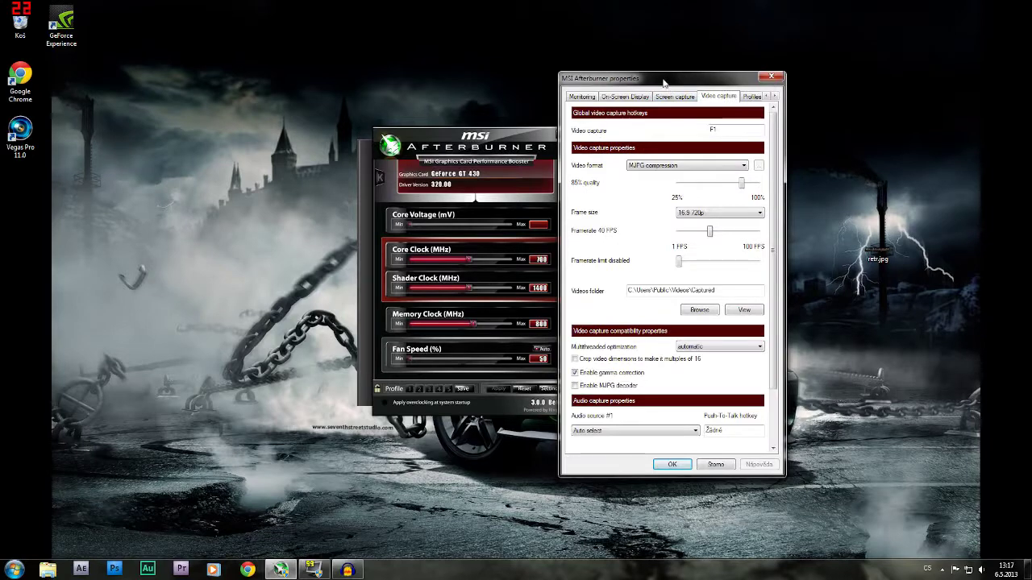
pyautogui.moveTo(667, 80); pyautogui.dragTo(557, 83)
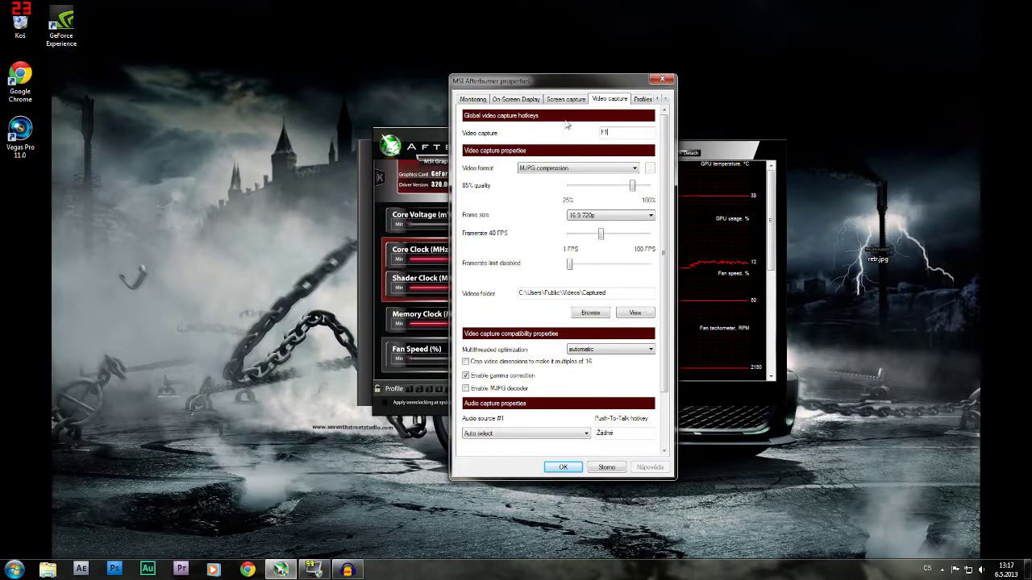
pyautogui.click(565, 171)
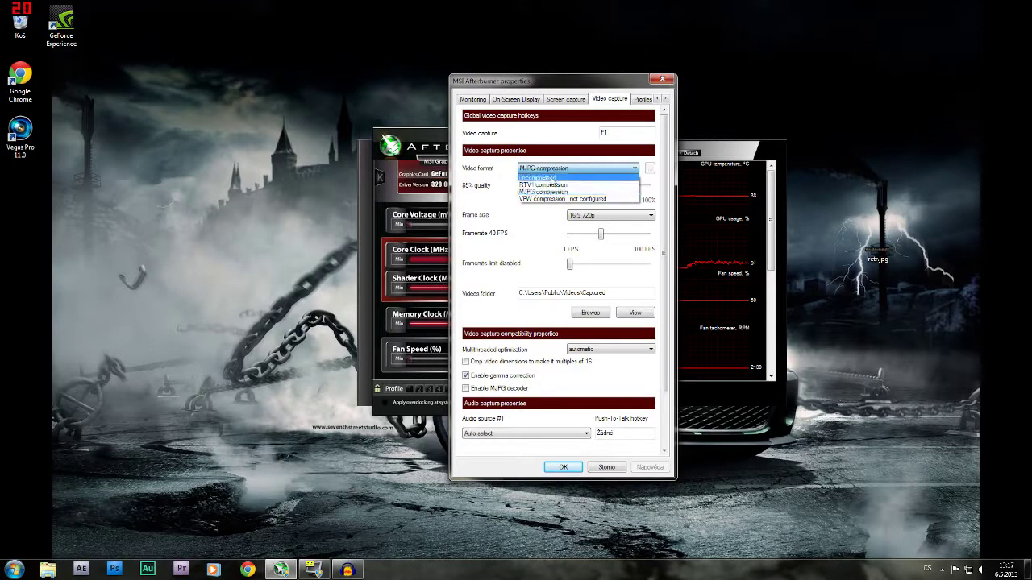
pyautogui.click(541, 191)
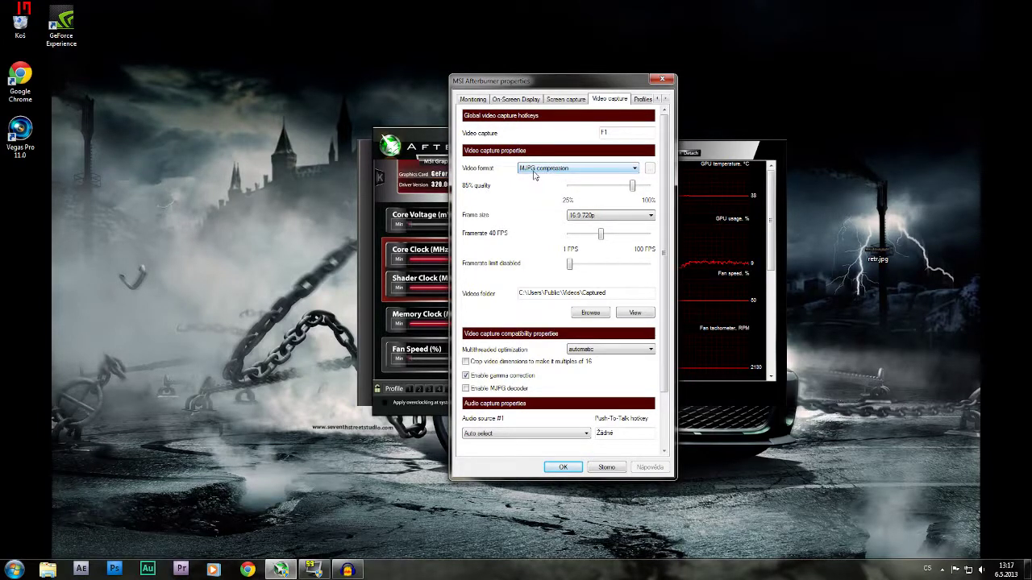
pyautogui.click(536, 170)
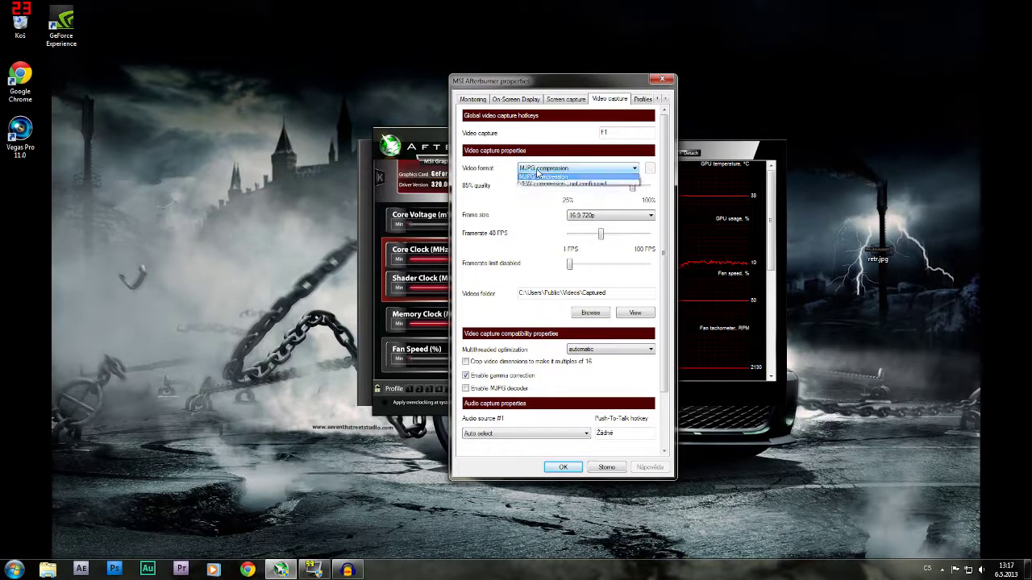
pyautogui.click(538, 171)
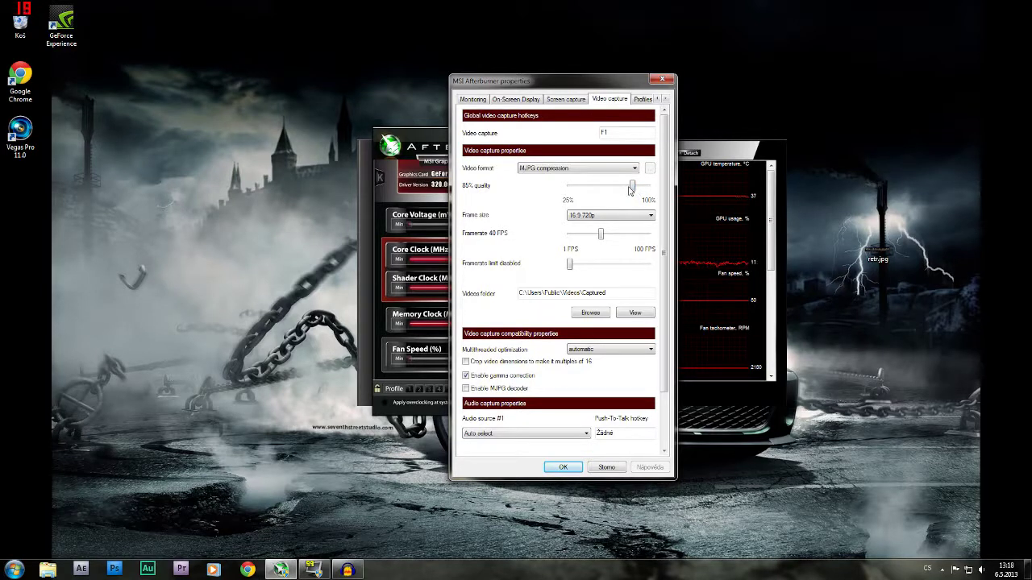
# - Review the frame sizes available for video capture
pyautogui.click(573, 216)
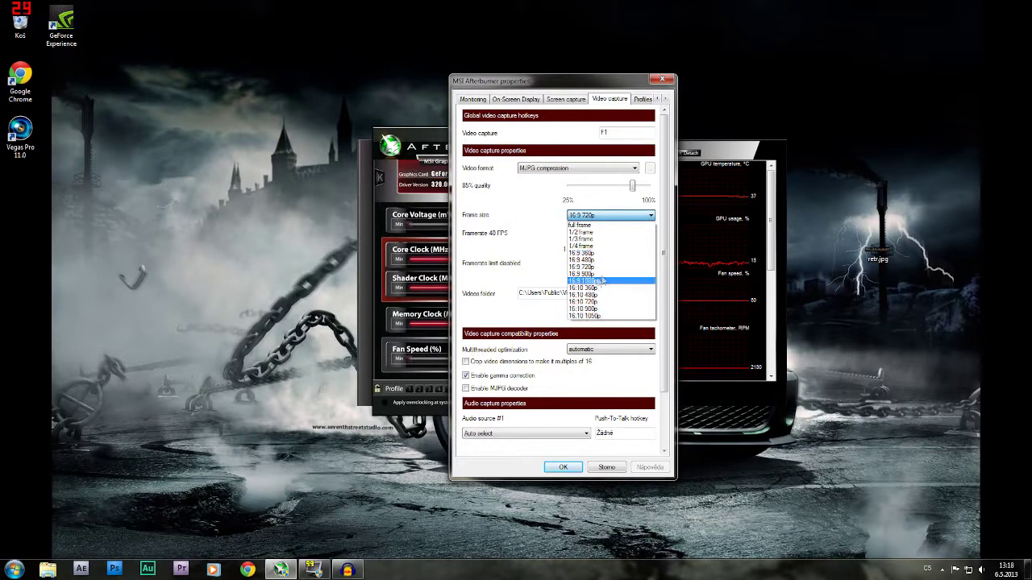
pyautogui.click(600, 218)
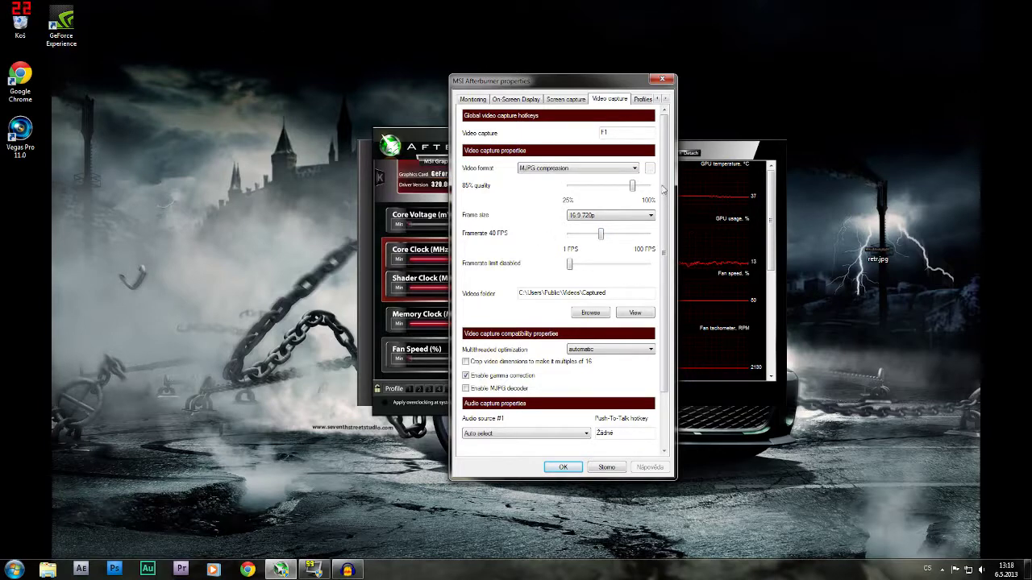
pyautogui.scroll(-1, 657, 192)
pyautogui.scroll(1, 661, 182)
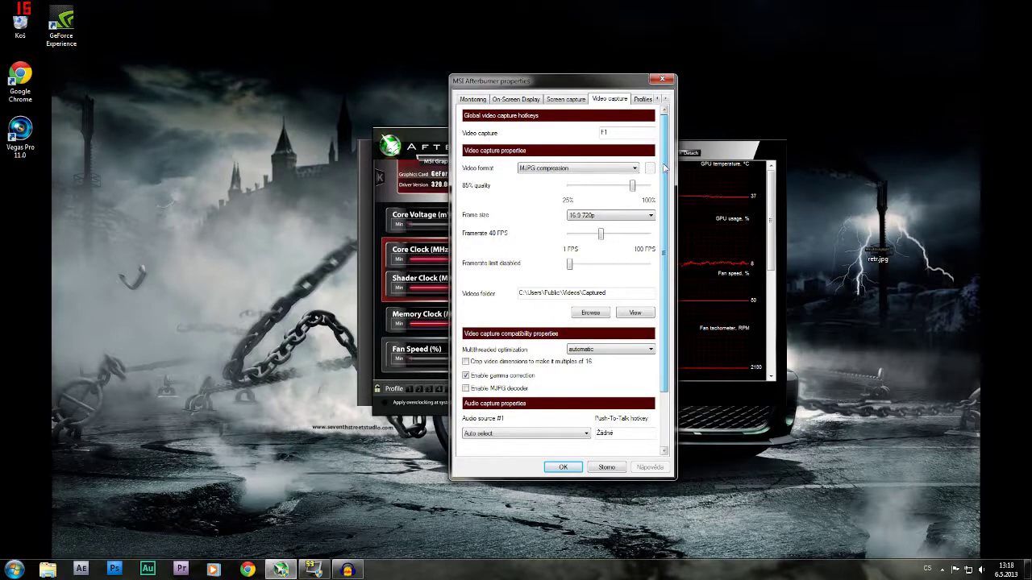
# - View the contents of the folder where captured videos are stored and close it again
pyautogui.moveTo(664, 167); pyautogui.dragTo(665, 179)
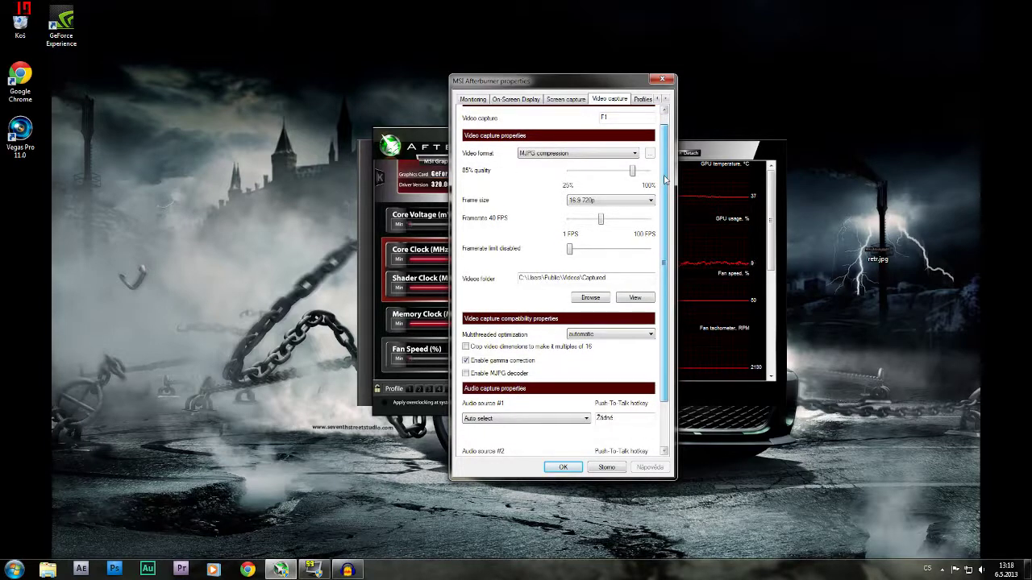
pyautogui.moveTo(665, 179); pyautogui.dragTo(665, 207)
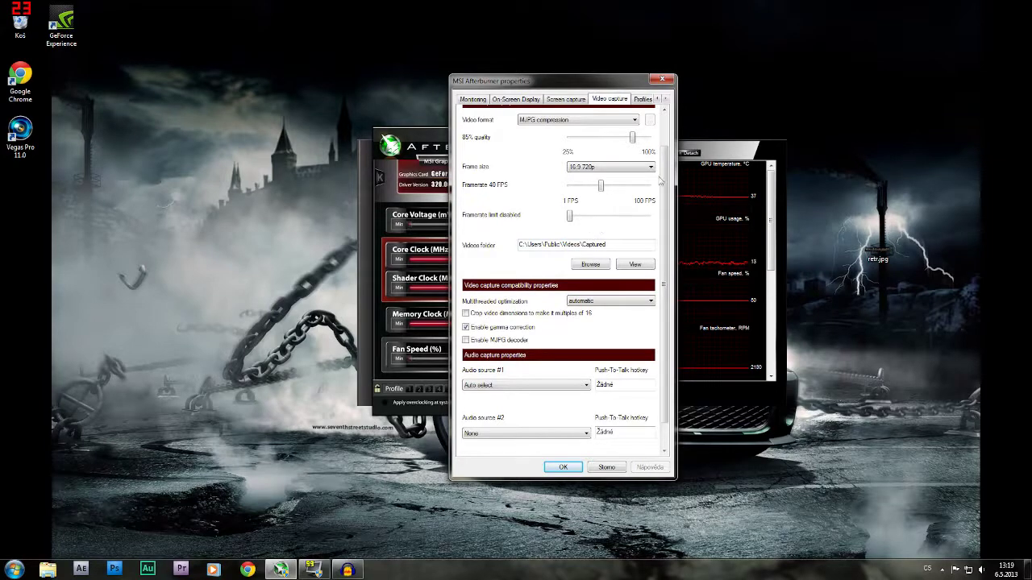
pyautogui.moveTo(666, 184); pyautogui.dragTo(666, 208)
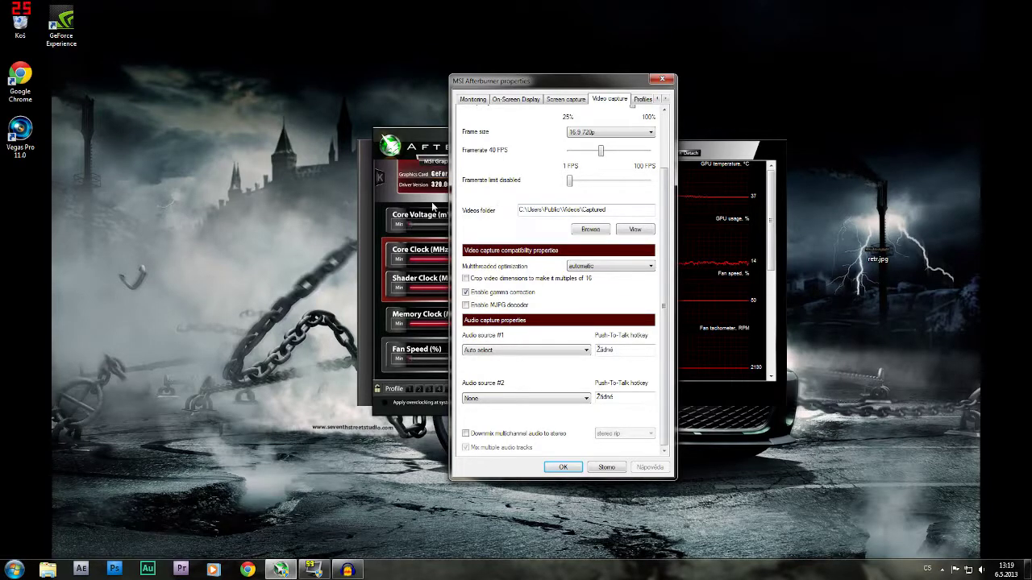
pyautogui.click(635, 230)
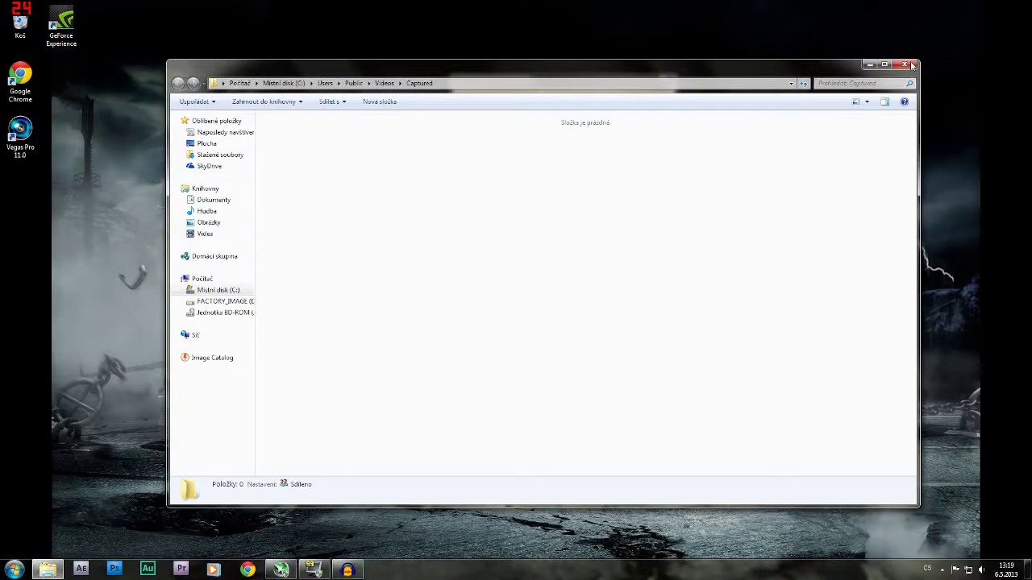
pyautogui.click(905, 64)
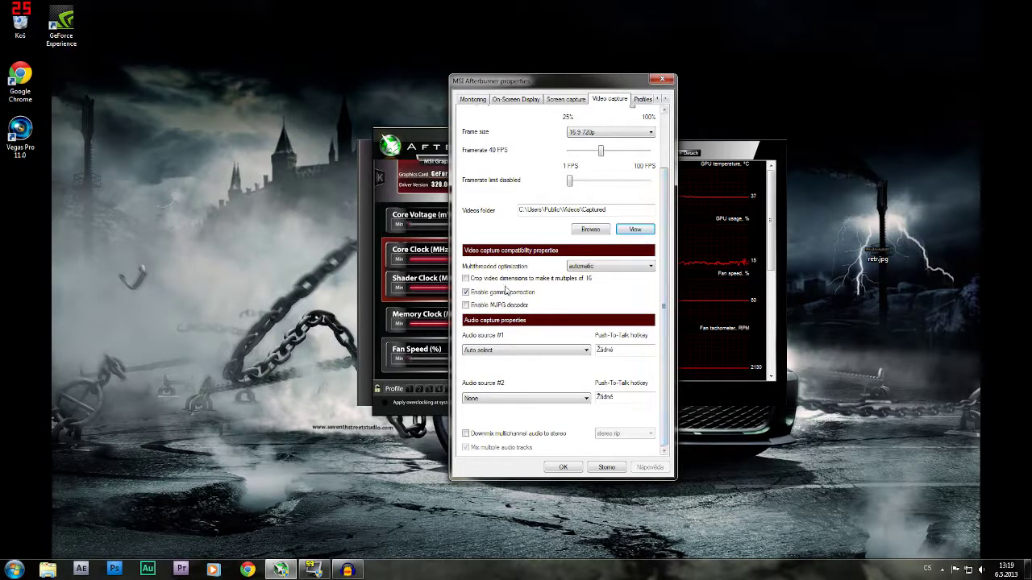
# - Review the device options for audio source #1 and audio source #2
pyautogui.click(503, 352)
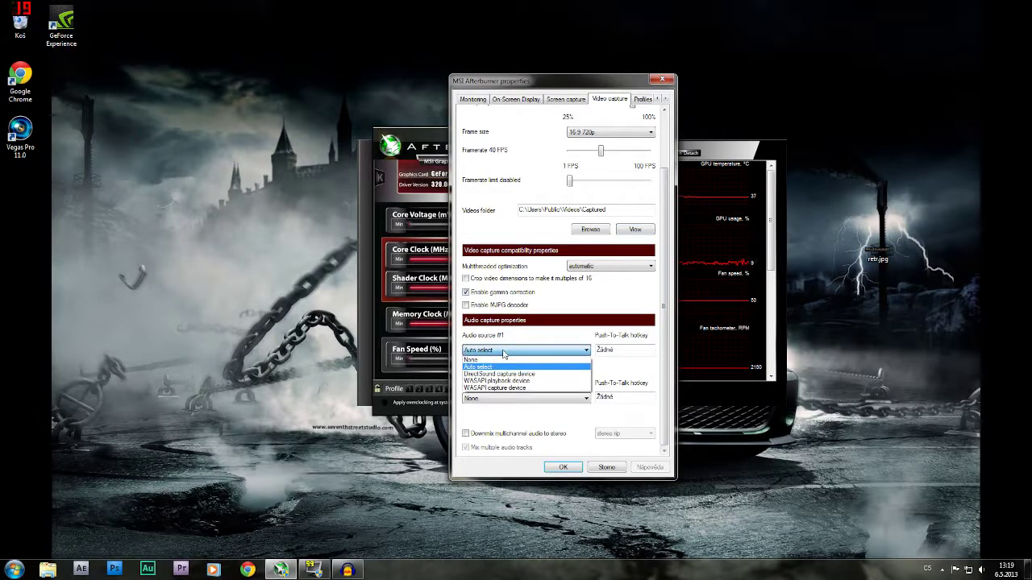
pyautogui.click(503, 352)
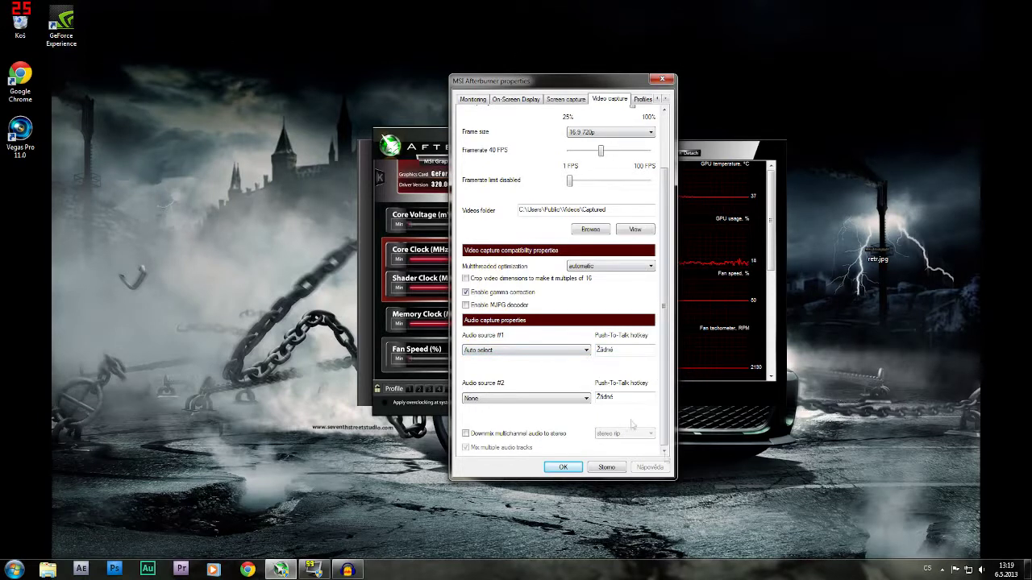
pyautogui.click(496, 400)
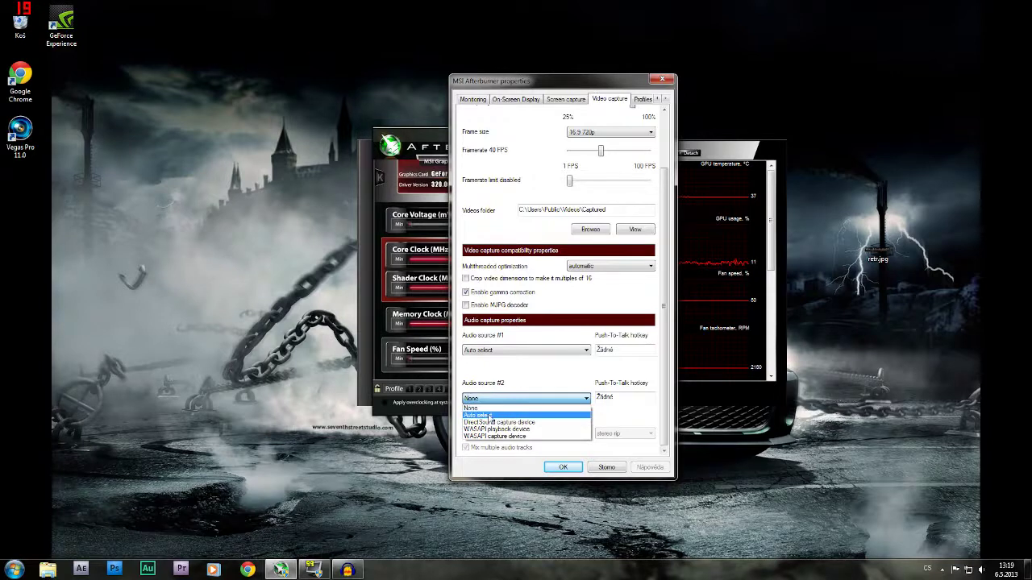
pyautogui.click(493, 399)
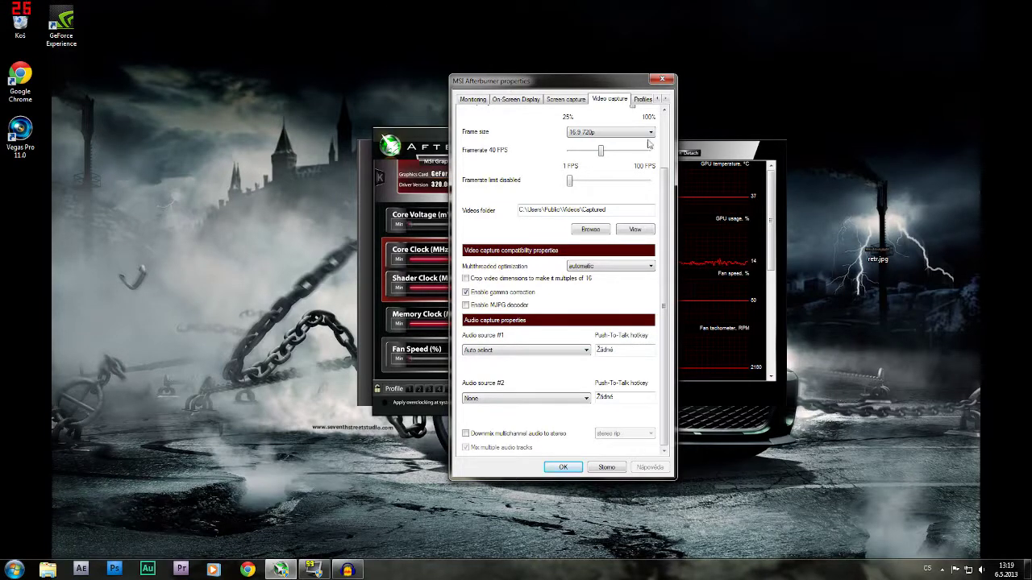
# - Review the user interface language and skin choices, and accept the properties
pyautogui.click(643, 98)
pyautogui.click(665, 98)
pyautogui.click(600, 98)
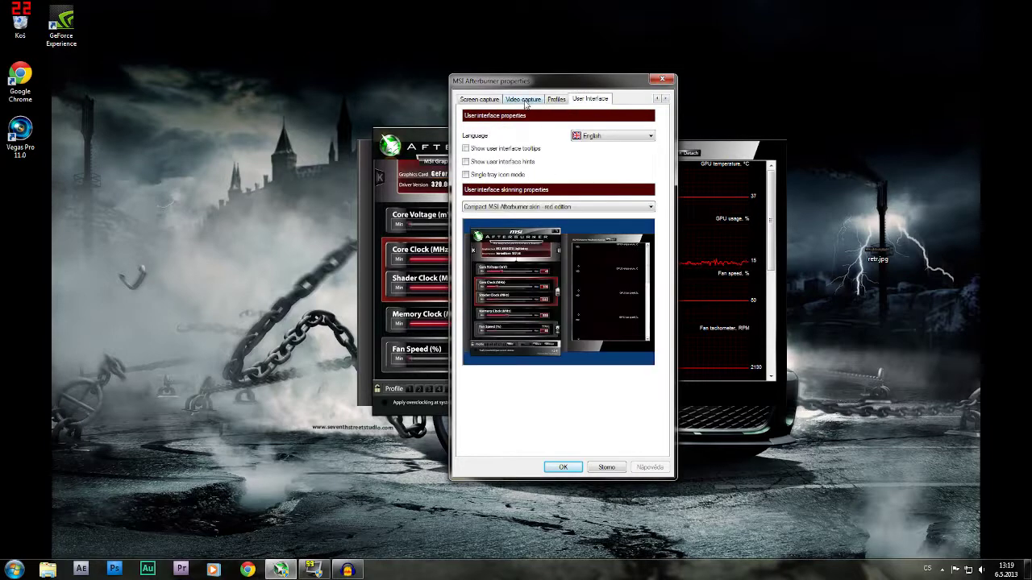
pyautogui.click(613, 139)
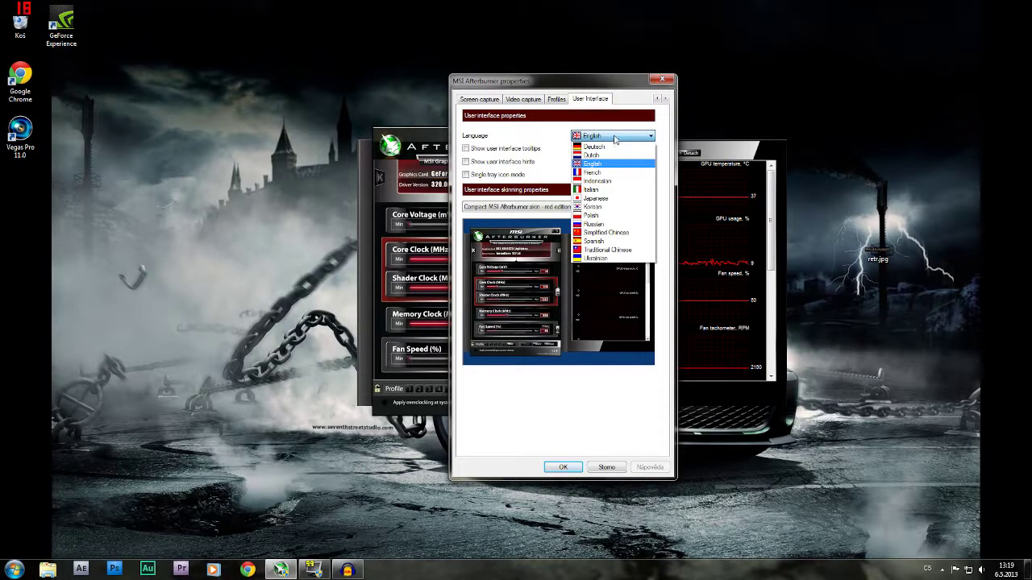
pyautogui.click(613, 139)
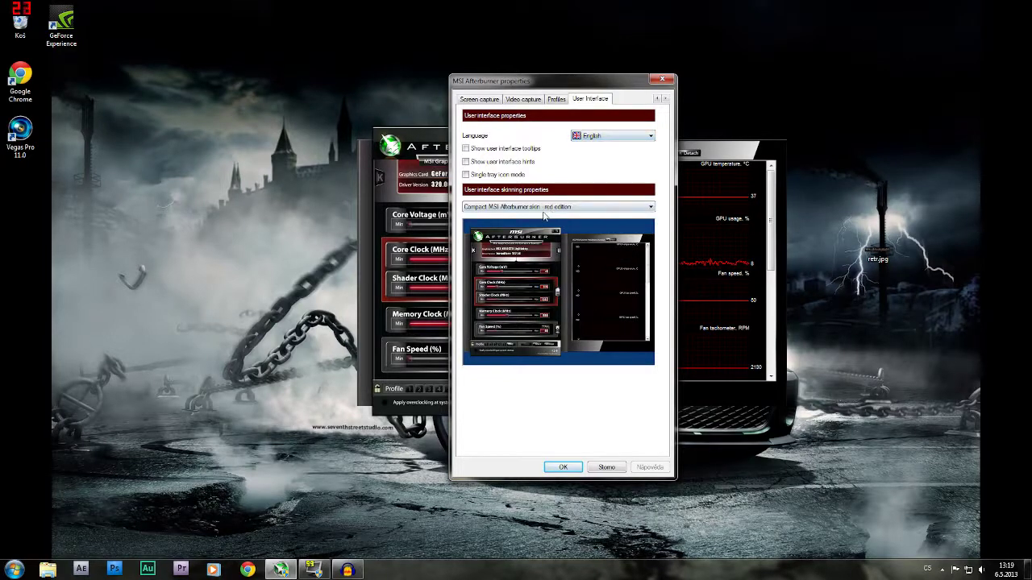
pyautogui.click(544, 211)
pyautogui.click(548, 208)
pyautogui.click(564, 468)
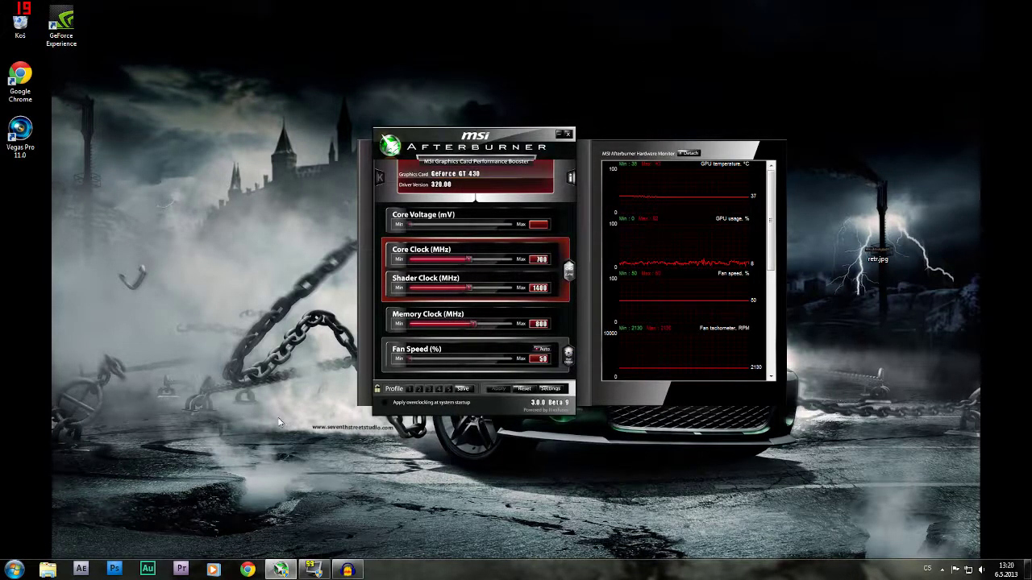